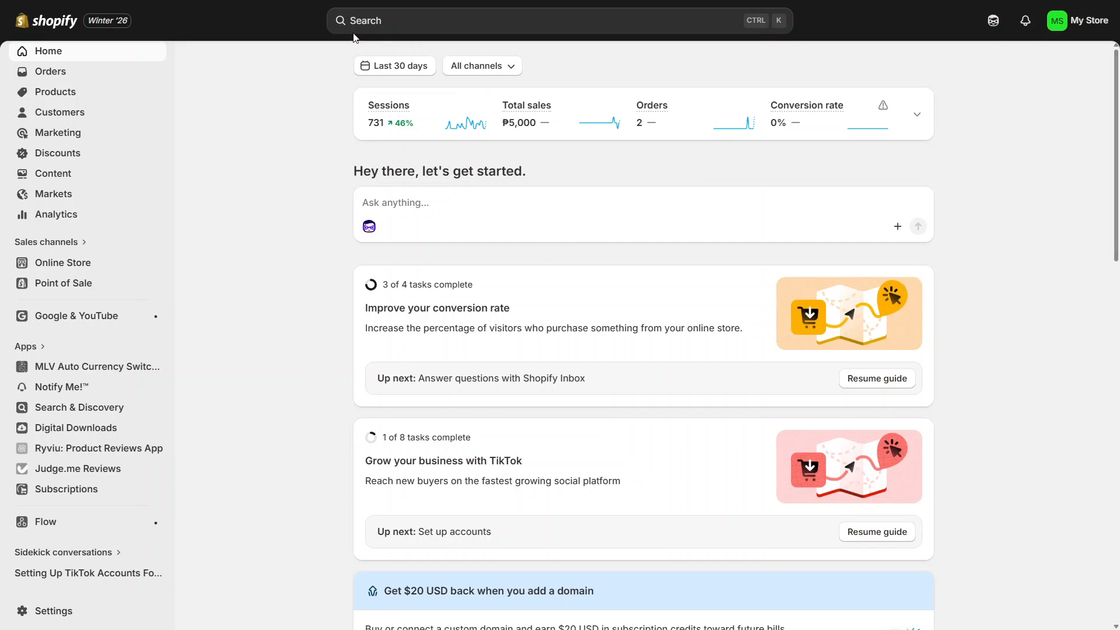
# Step: Search the store's apps for "forms" and open the Shopify Forms app from the App Store results
pyautogui.click(399, 27)
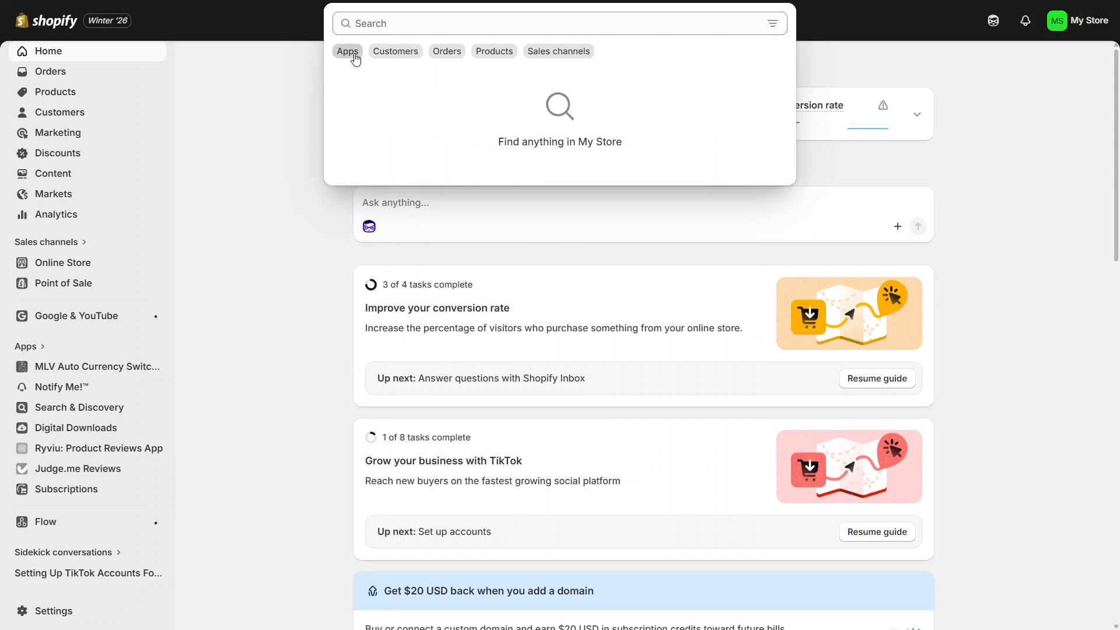
pyautogui.click(358, 53)
pyautogui.write('forms')
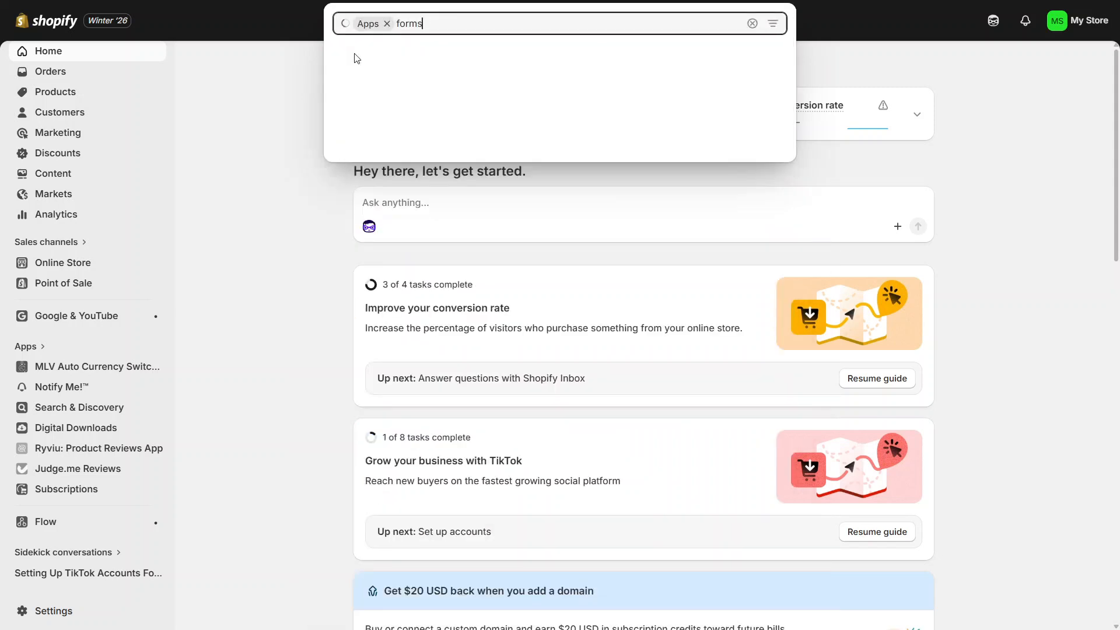
pyautogui.press('Return')
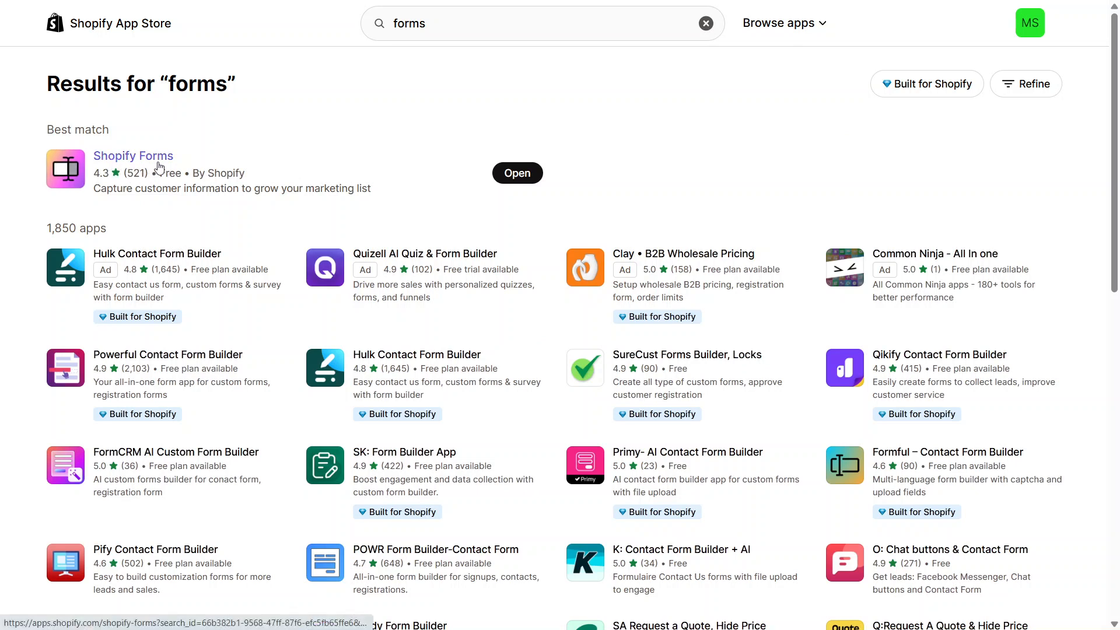
pyautogui.click(528, 173)
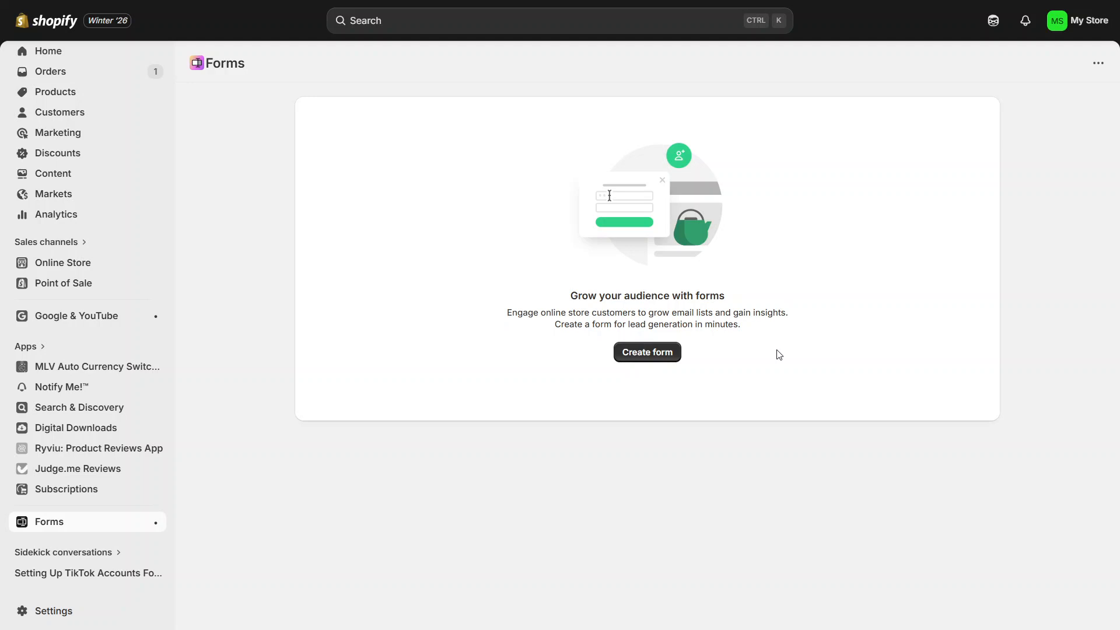
# Step: Create a new popup form named "sample"
pyautogui.click(629, 362)
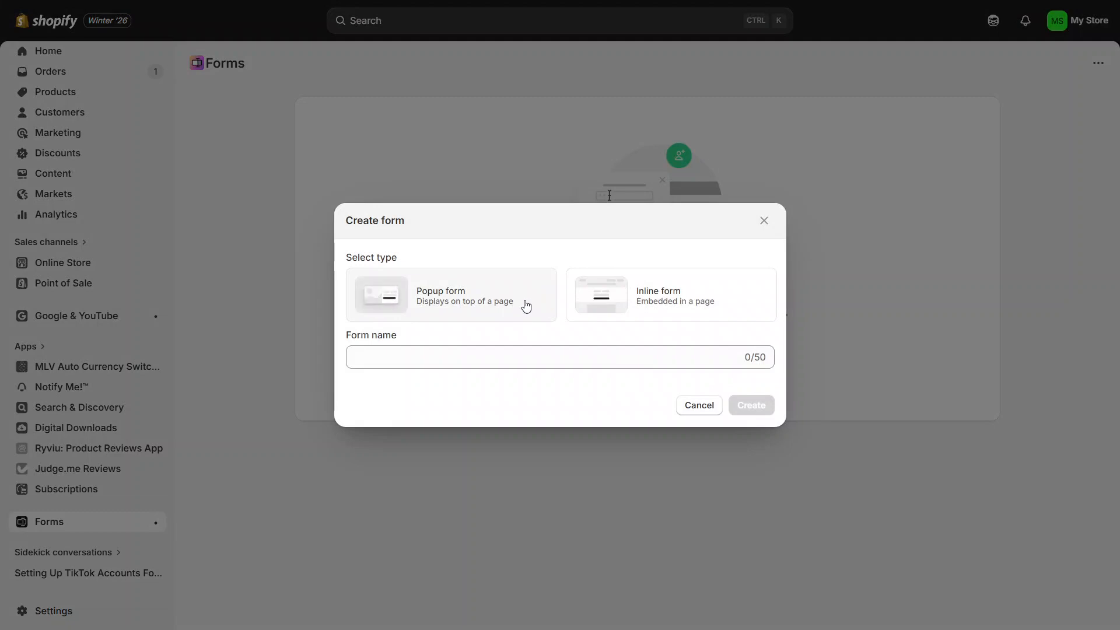
pyautogui.click(482, 300)
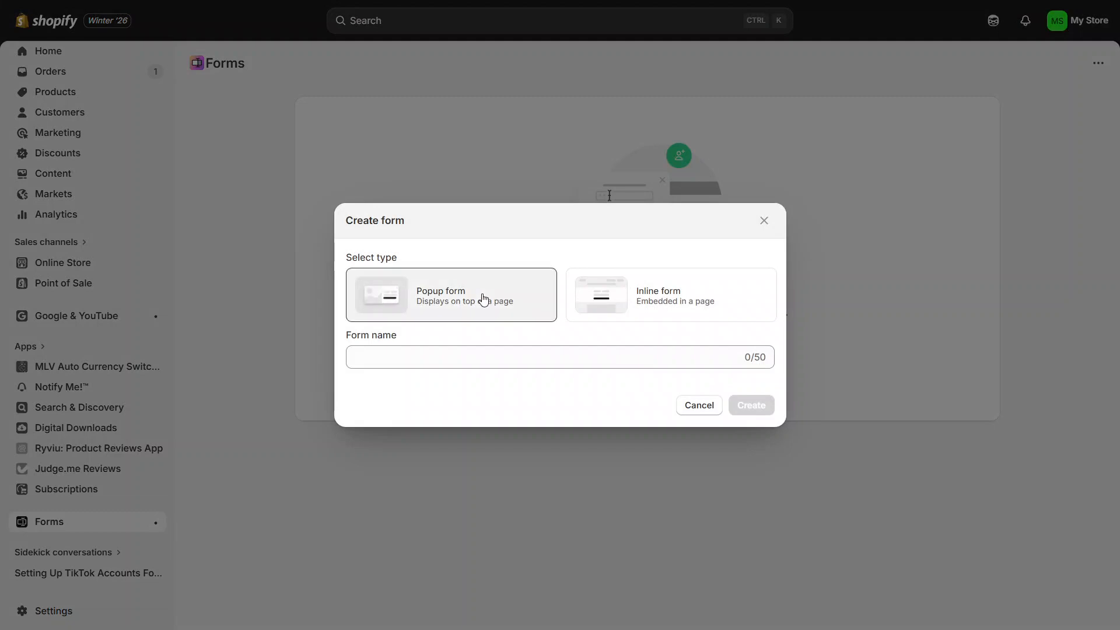
pyautogui.click(431, 358)
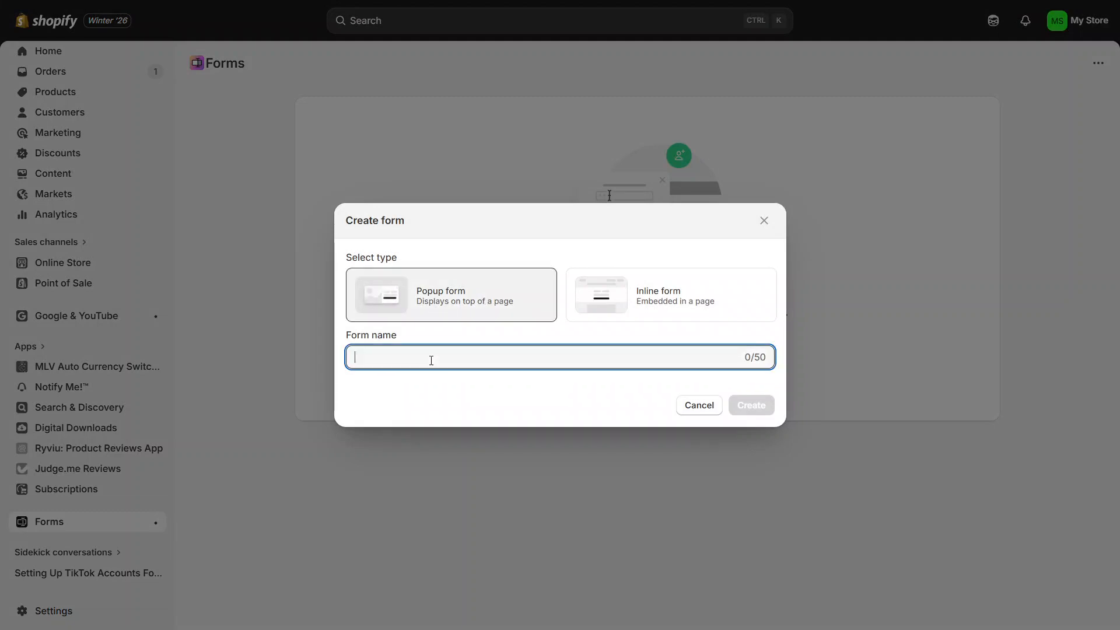
pyautogui.write('sample')
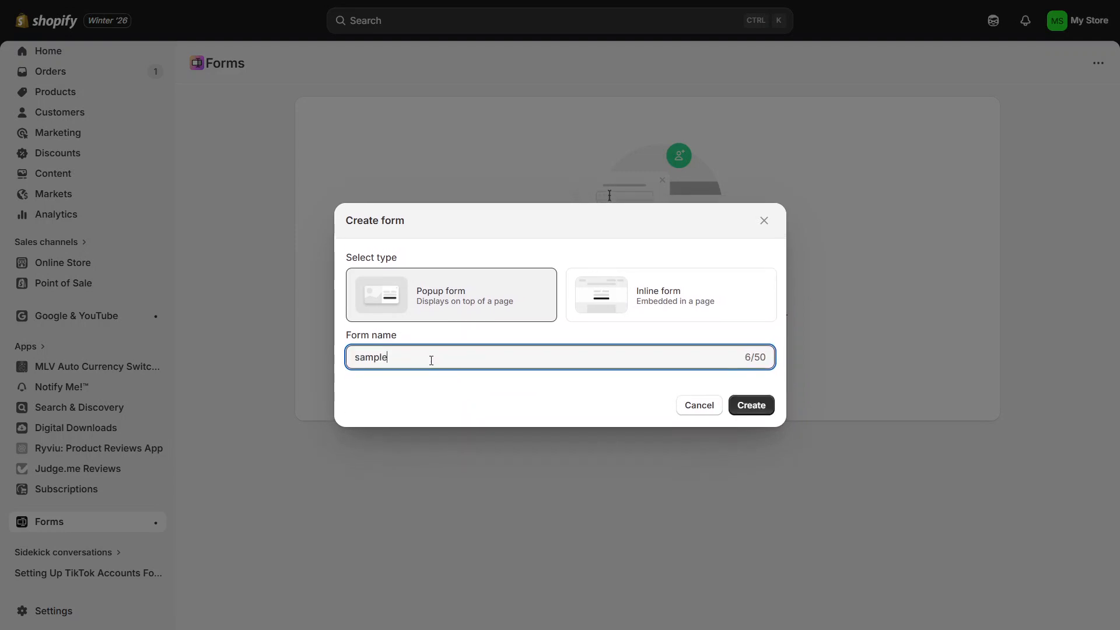
pyautogui.click(752, 405)
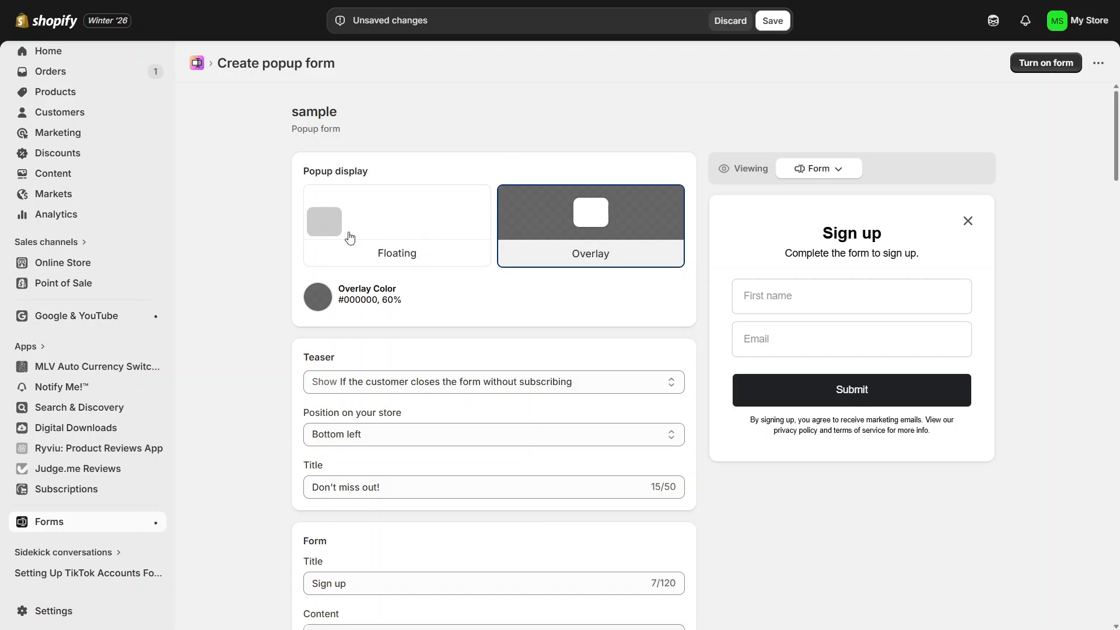
# Step: Try the Floating popup display with its store position options, and return to the Overlay display
pyautogui.click(395, 237)
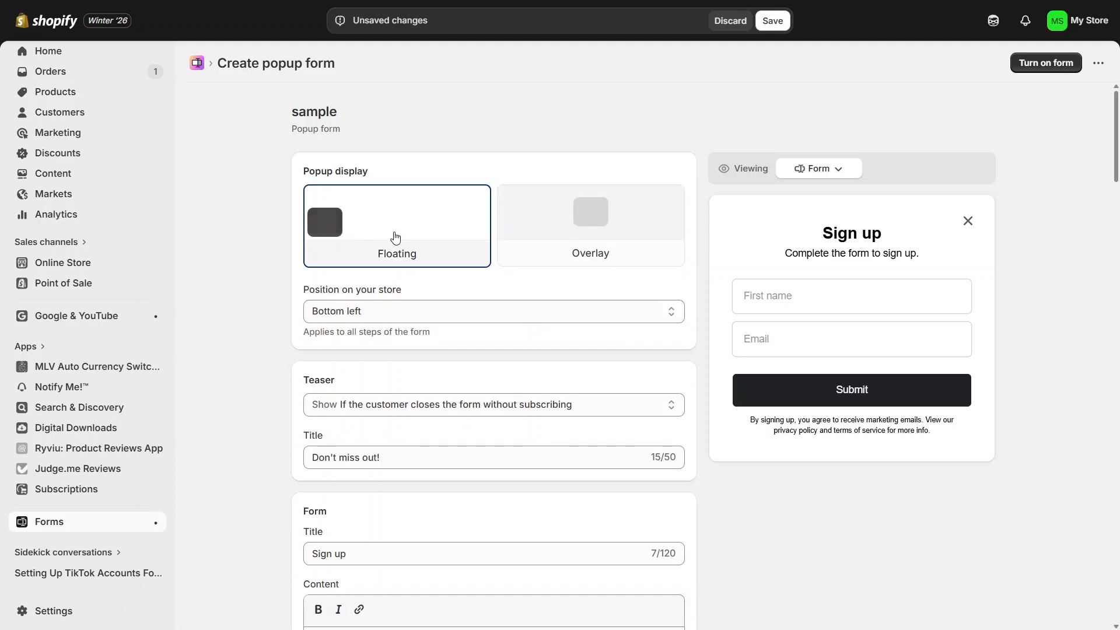
pyautogui.click(344, 316)
pyautogui.click(344, 327)
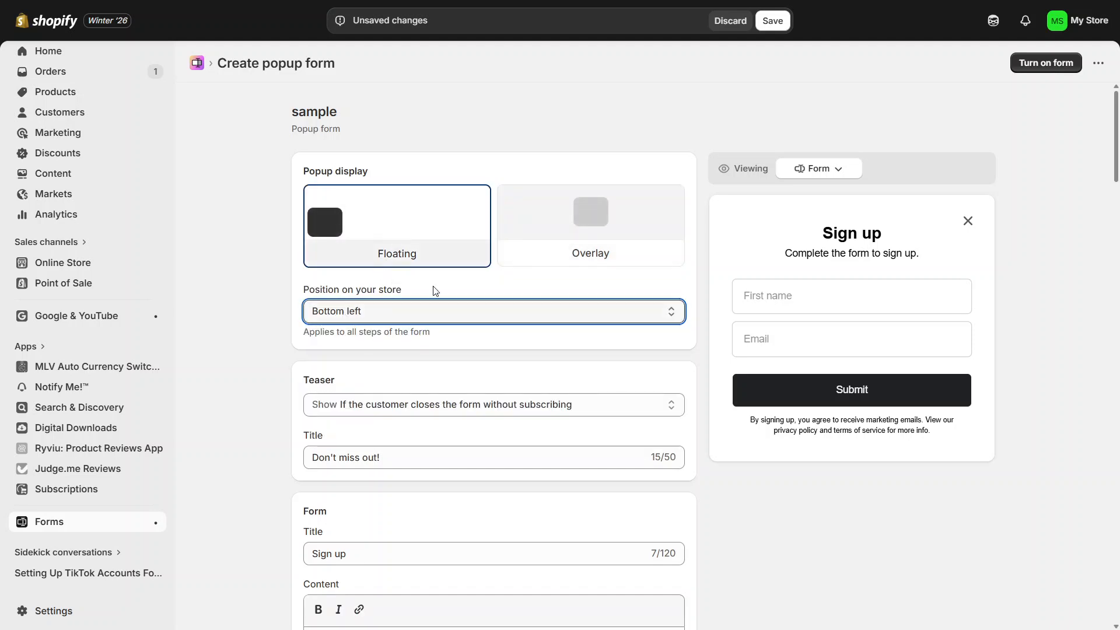
pyautogui.click(575, 251)
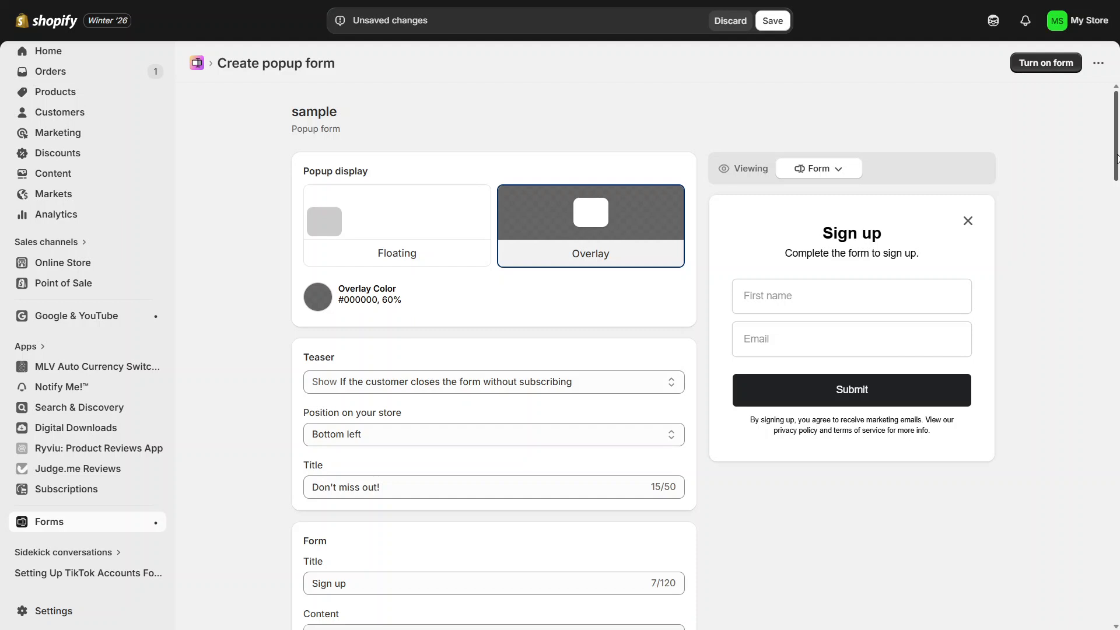
# Step: Examine the teaser's display options and the sign-up form's title and content text
pyautogui.scroll(-4, 1117, 158)
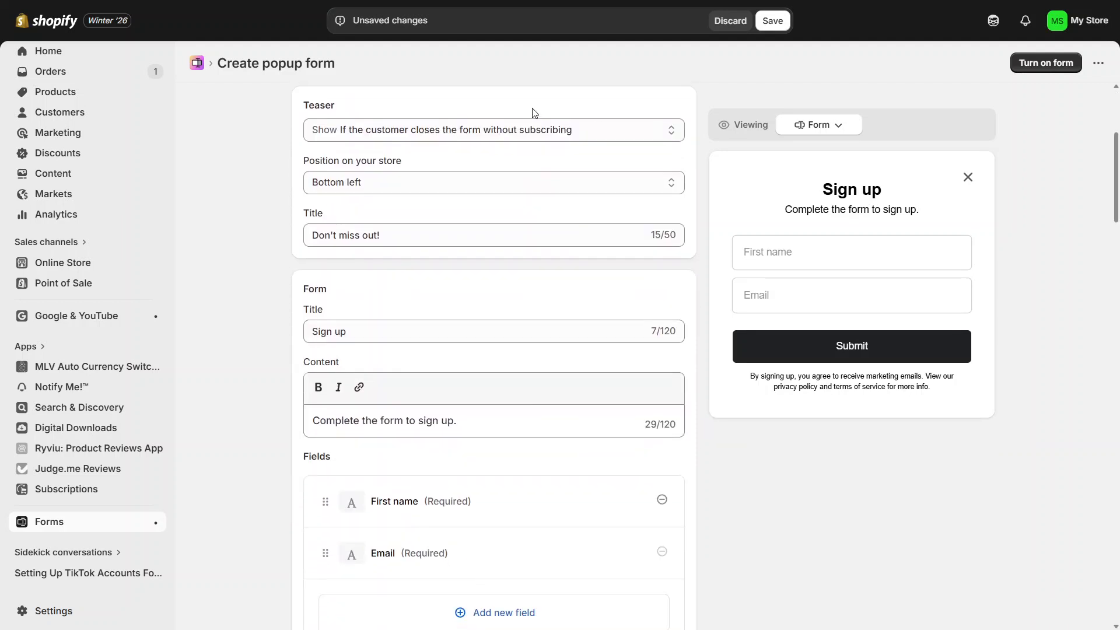
pyautogui.click(435, 131)
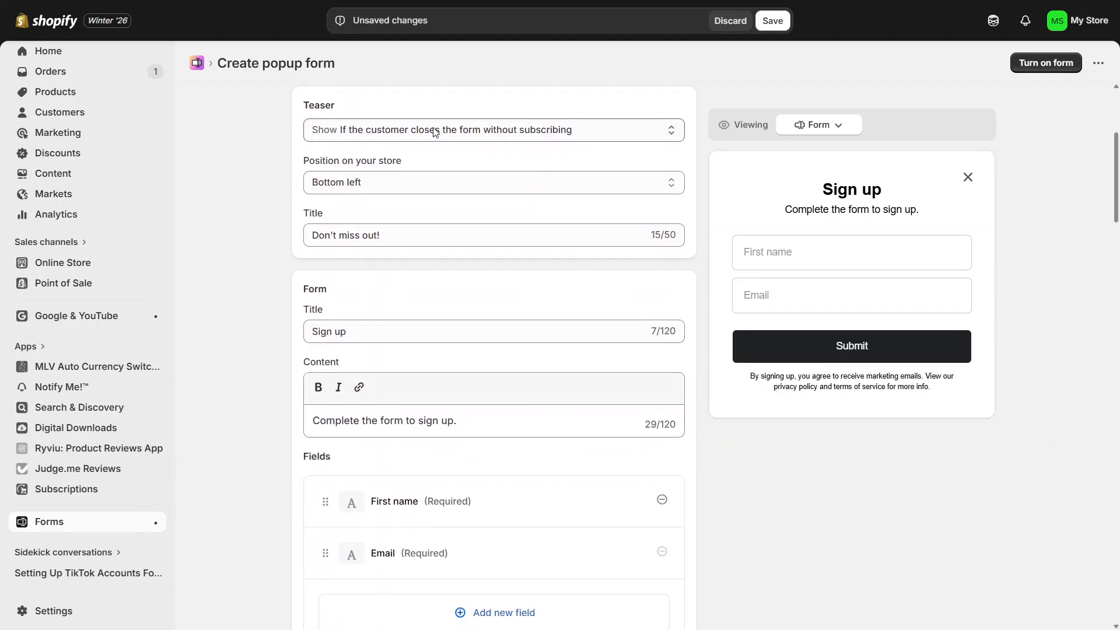
pyautogui.click(436, 133)
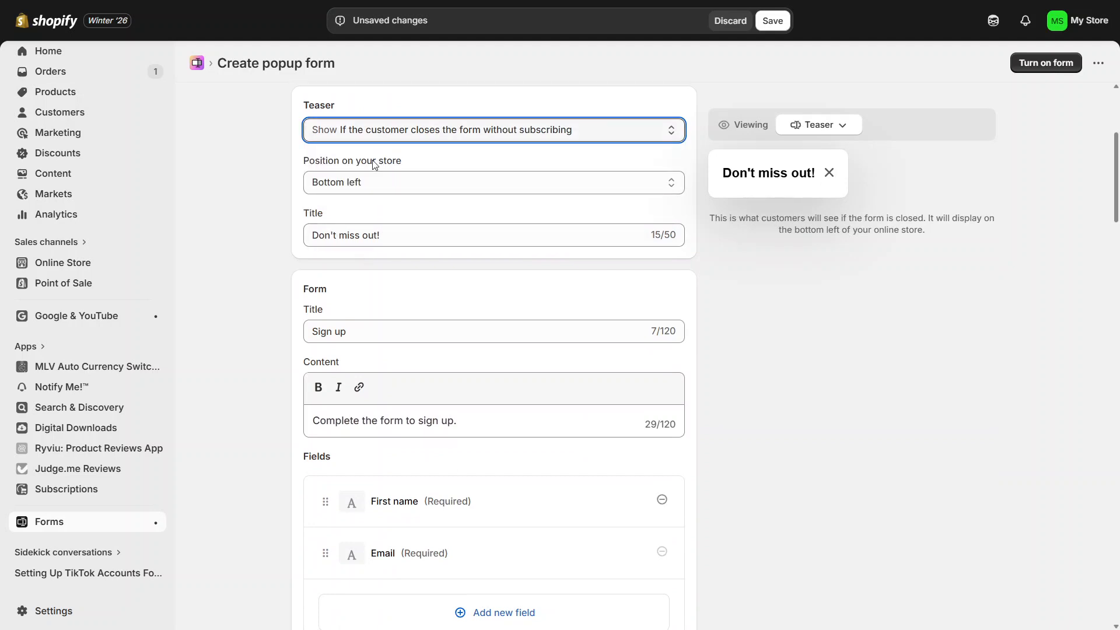
pyautogui.click(367, 334)
pyautogui.tripleClick(367, 334)
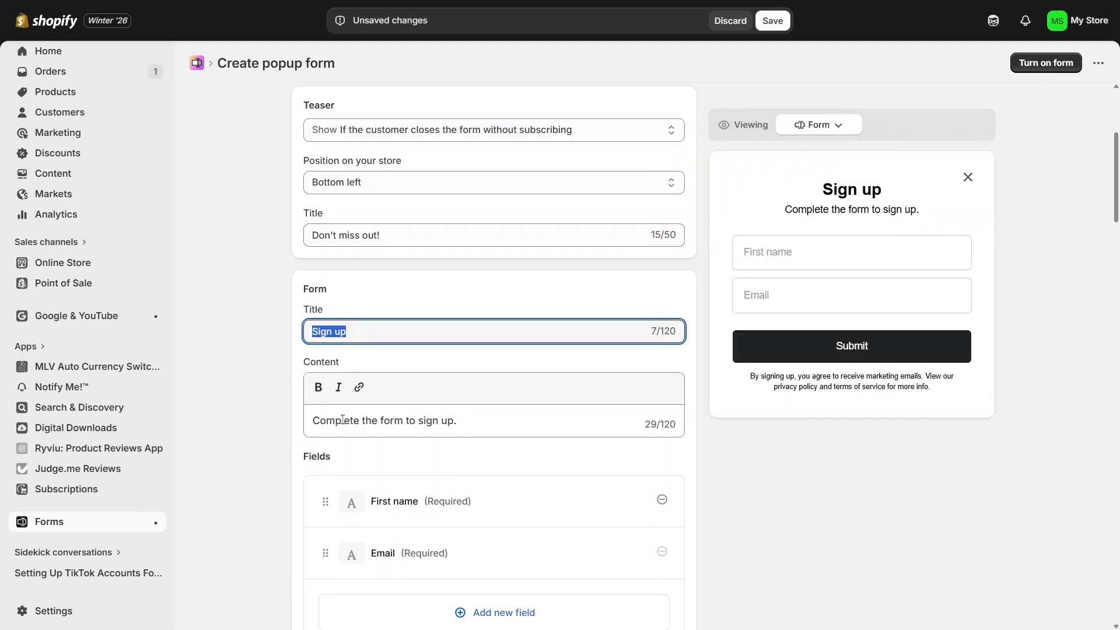
pyautogui.click(411, 427)
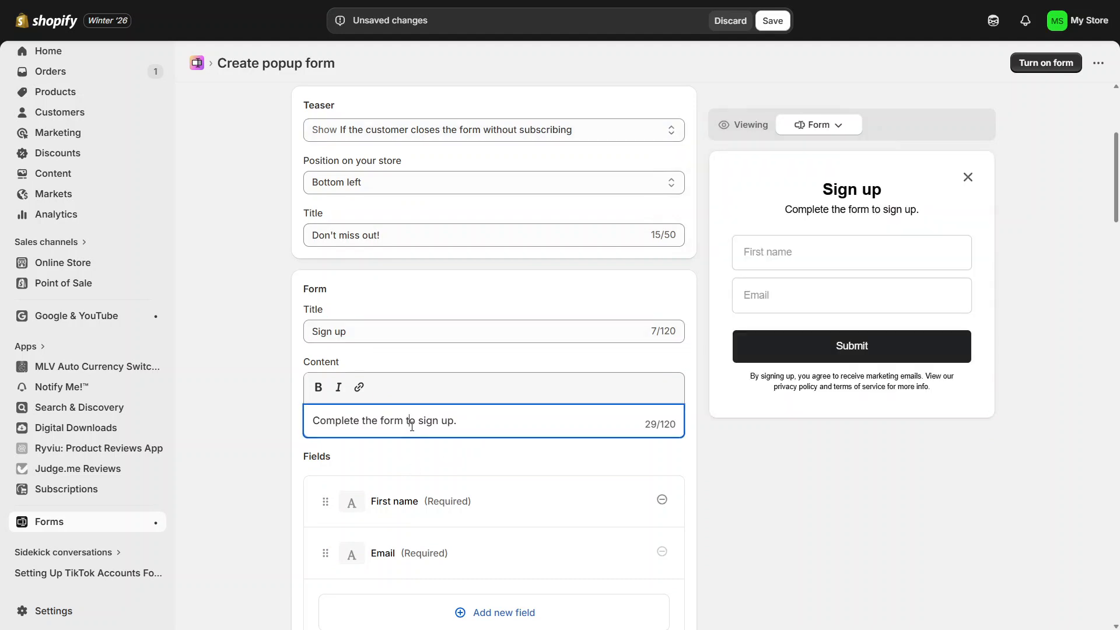
pyautogui.tripleClick(412, 426)
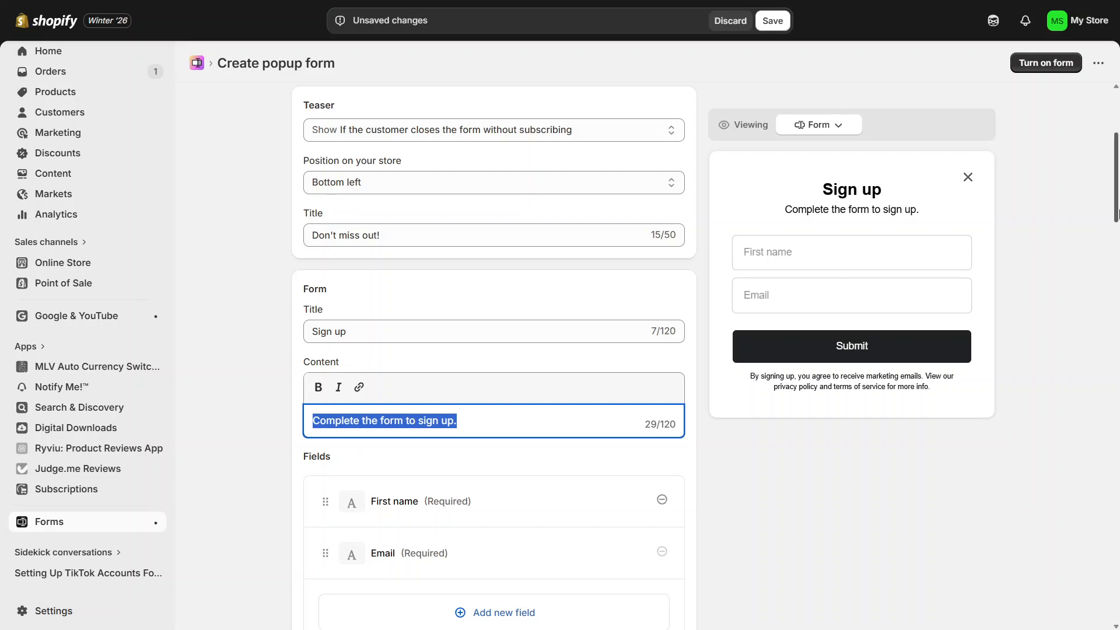
# Step: Examine the form's fields and the additional field types that can be added to it
pyautogui.scroll(-3, 1117, 213)
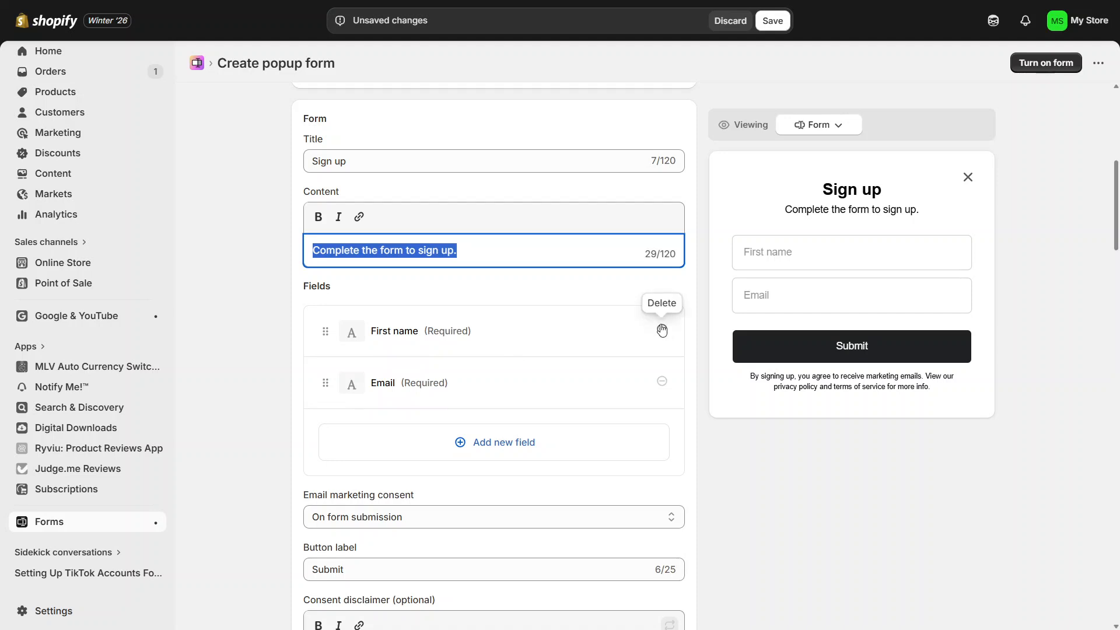
pyautogui.click(488, 449)
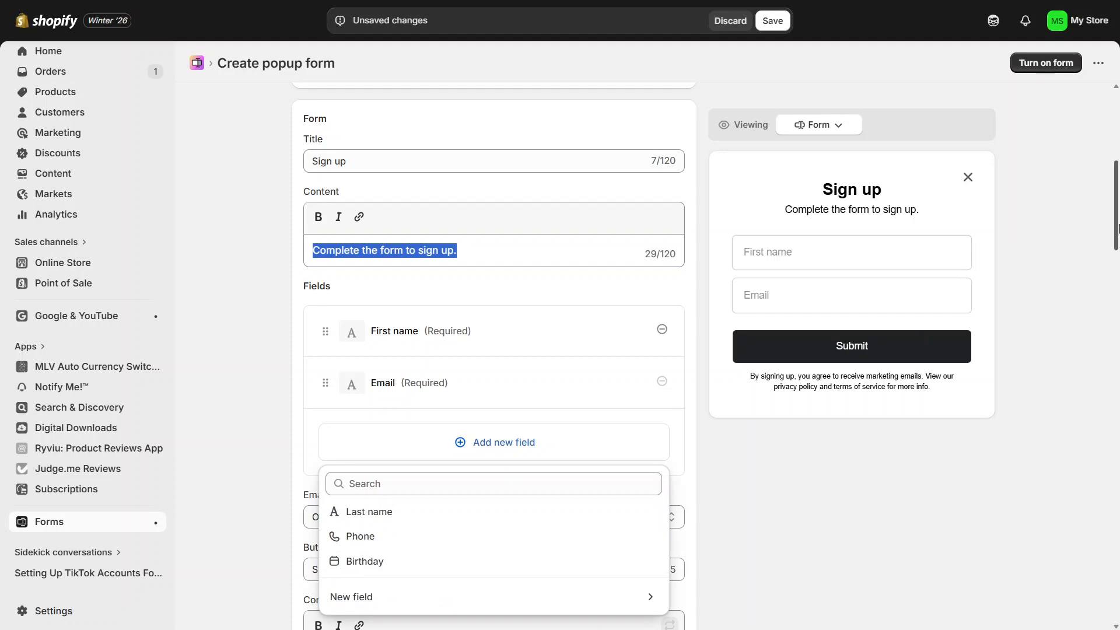
pyautogui.scroll(-5, 1117, 210)
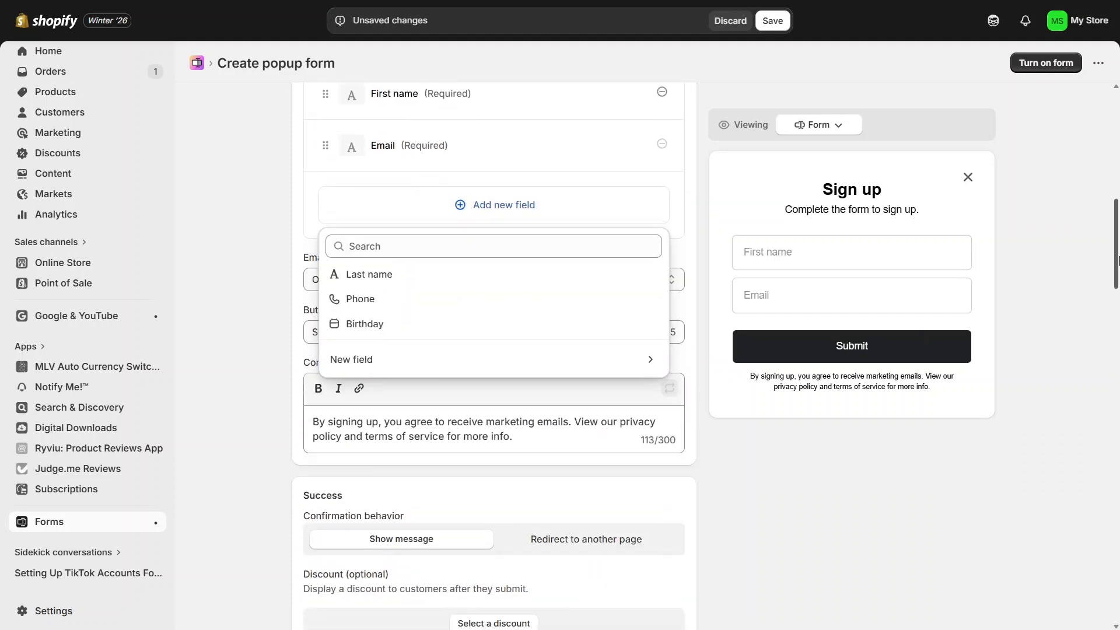
pyautogui.click(856, 473)
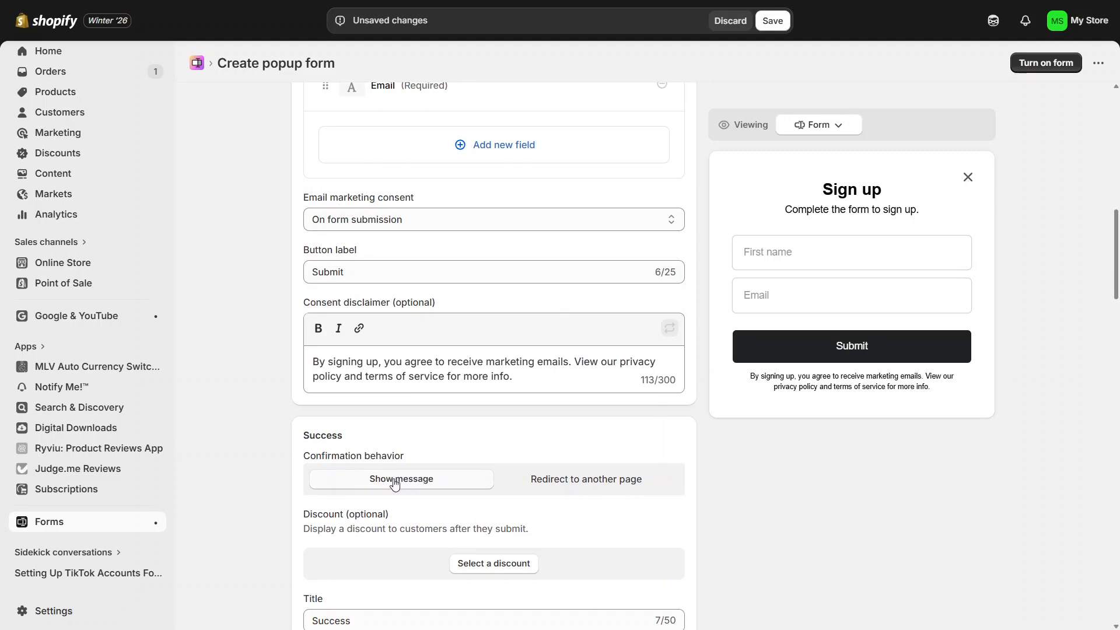
# Step: Use Show message as the confirmation behavior and attach the Welcome10 discount to the success step
pyautogui.click(416, 484)
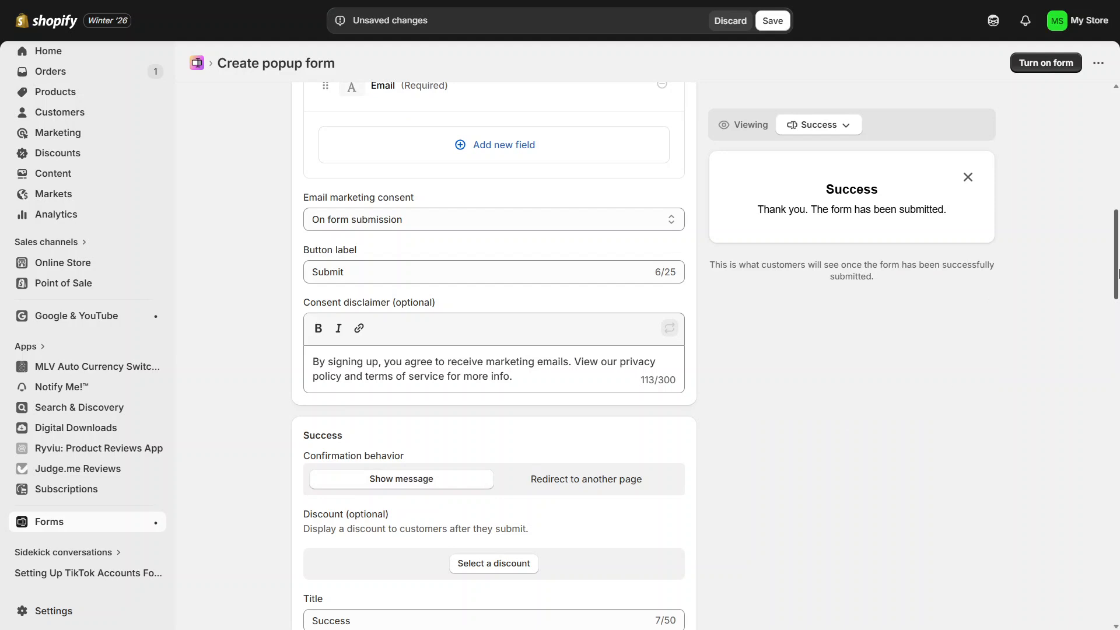
pyautogui.moveTo(1117, 272); pyautogui.dragTo(1117, 315)
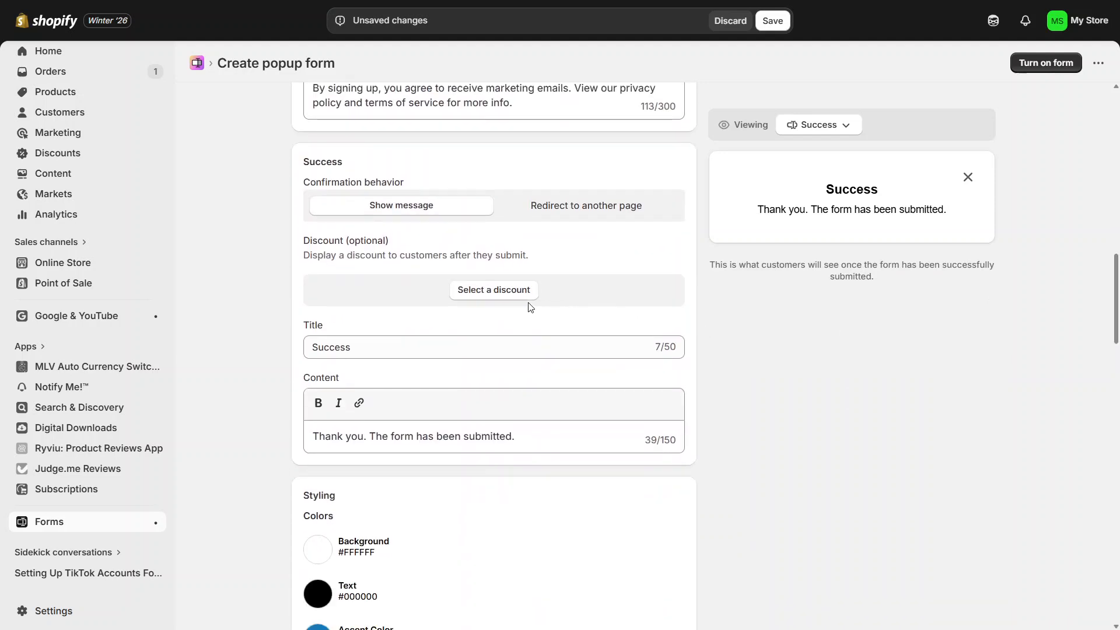
pyautogui.click(497, 298)
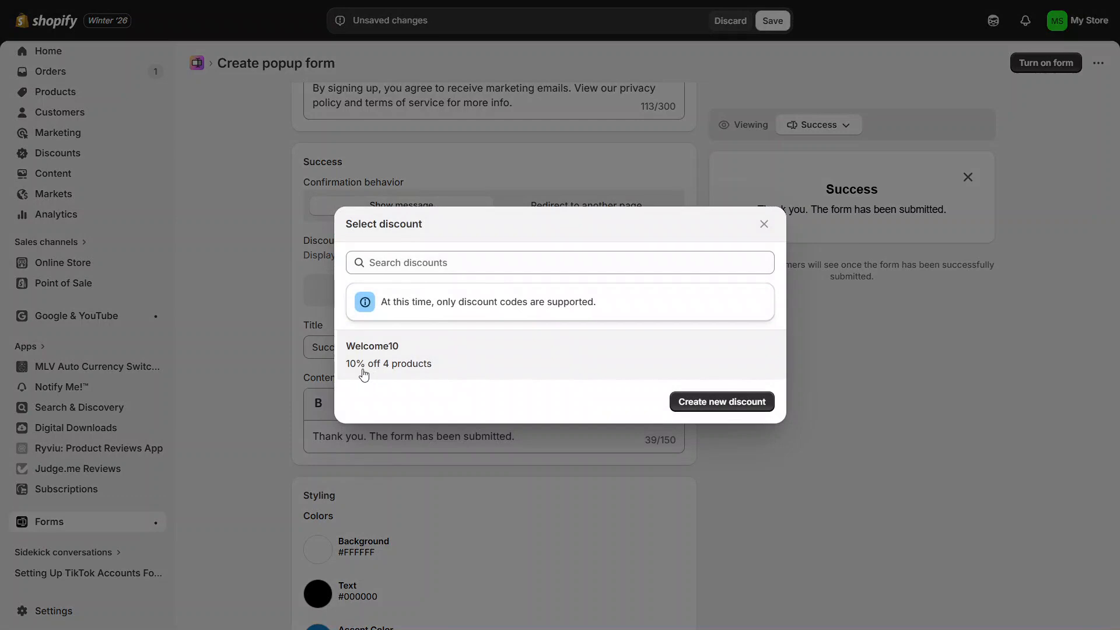
pyautogui.click(662, 363)
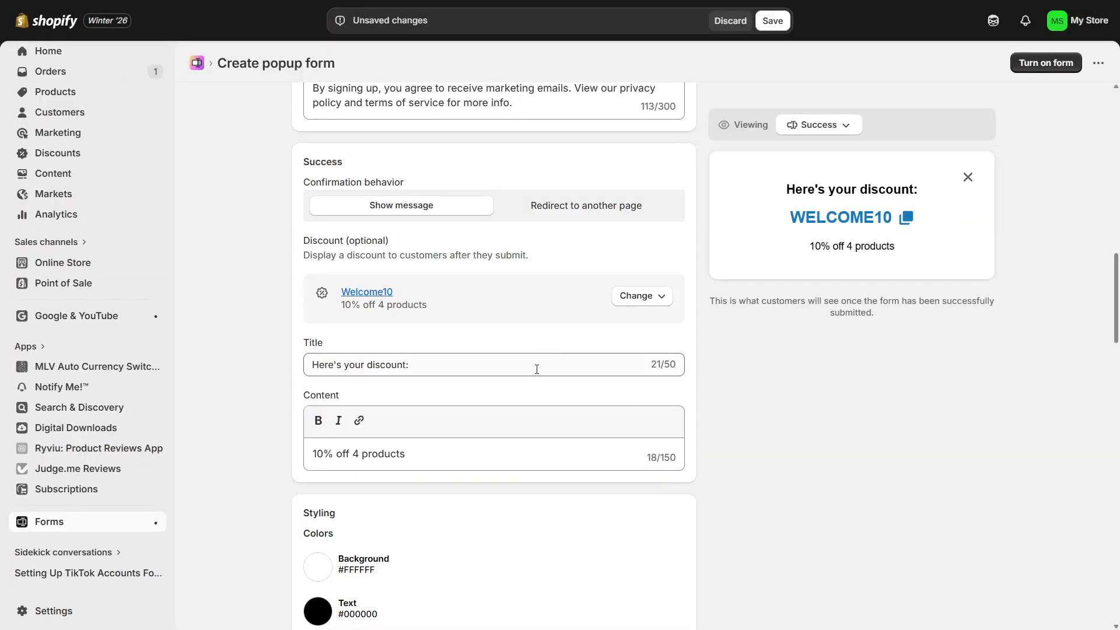
# Step: Review the success message's title and content along with the form's color and font styling
pyautogui.click(518, 366)
pyautogui.tripleClick(518, 366)
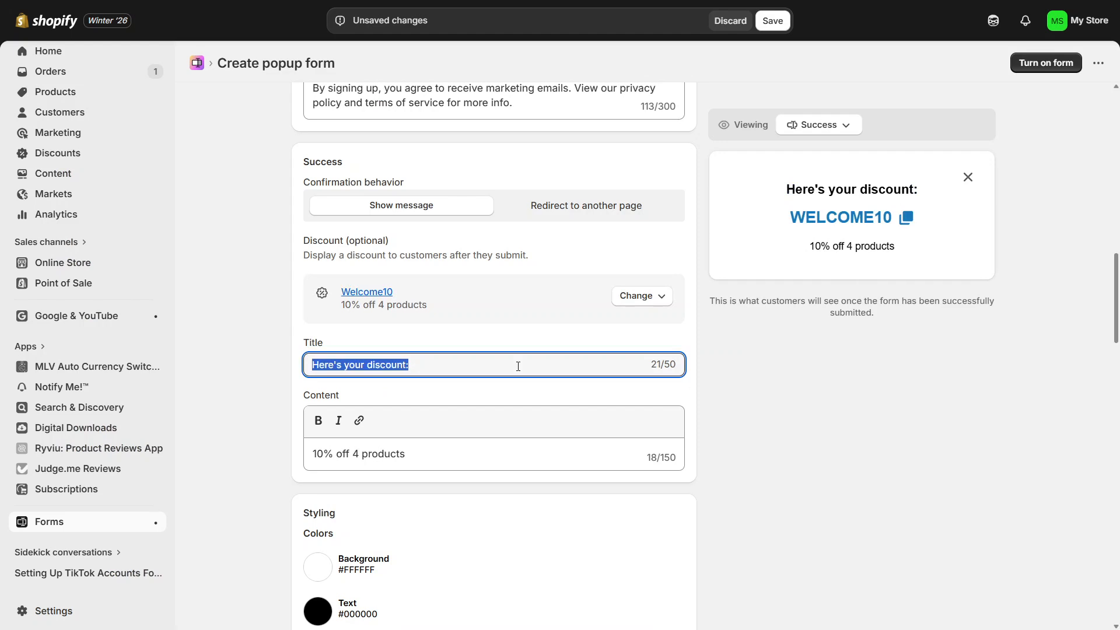
pyautogui.click(467, 459)
pyautogui.tripleClick(467, 459)
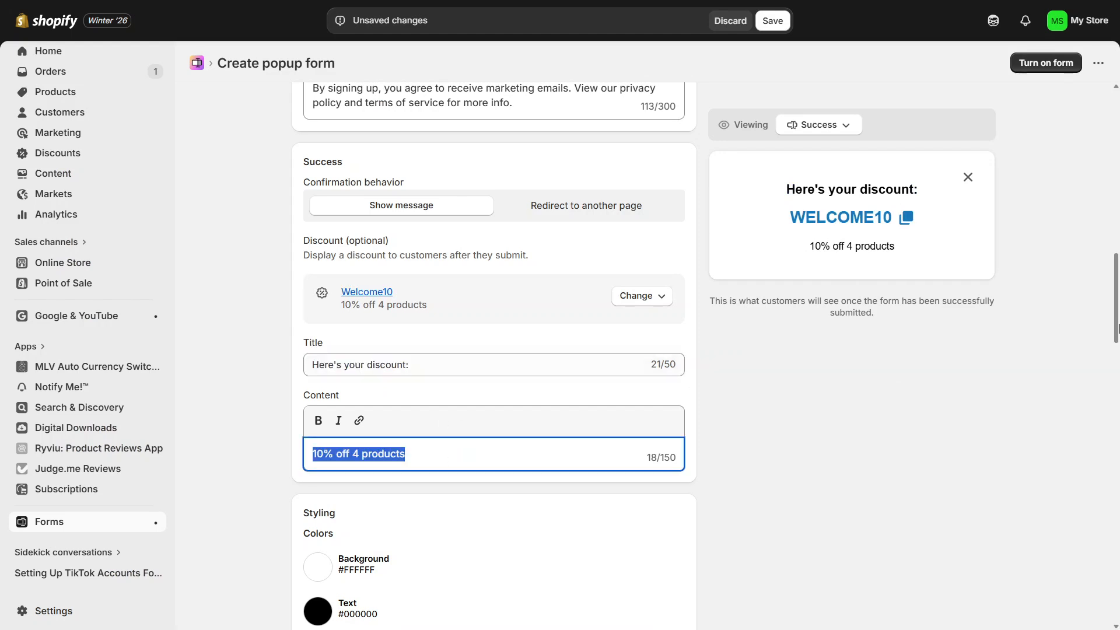
pyautogui.scroll(-6, 1117, 312)
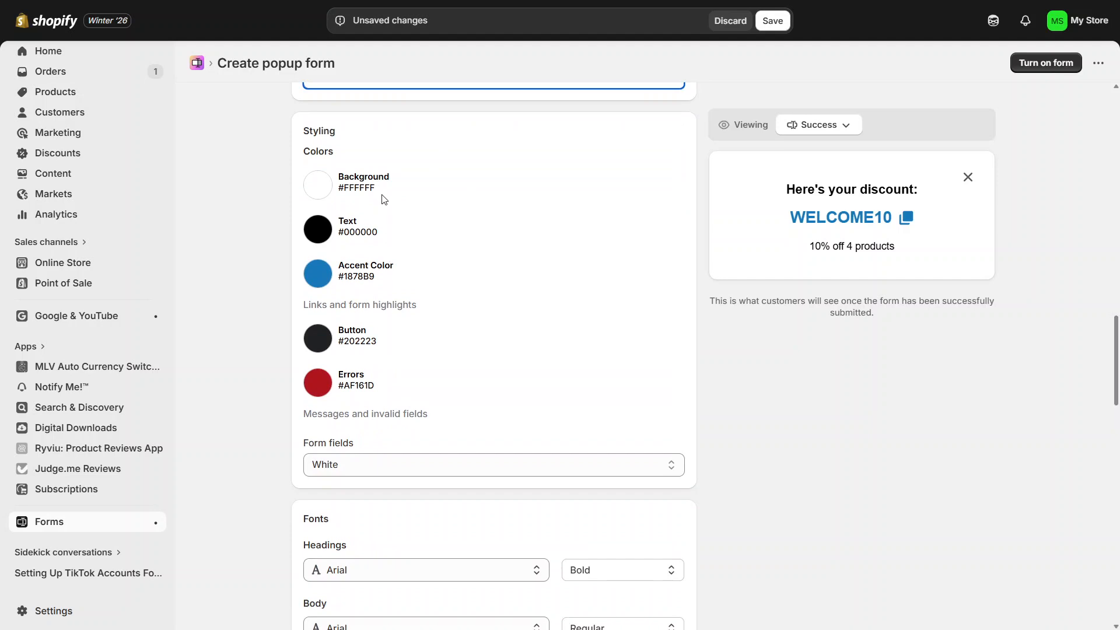
pyautogui.click(879, 463)
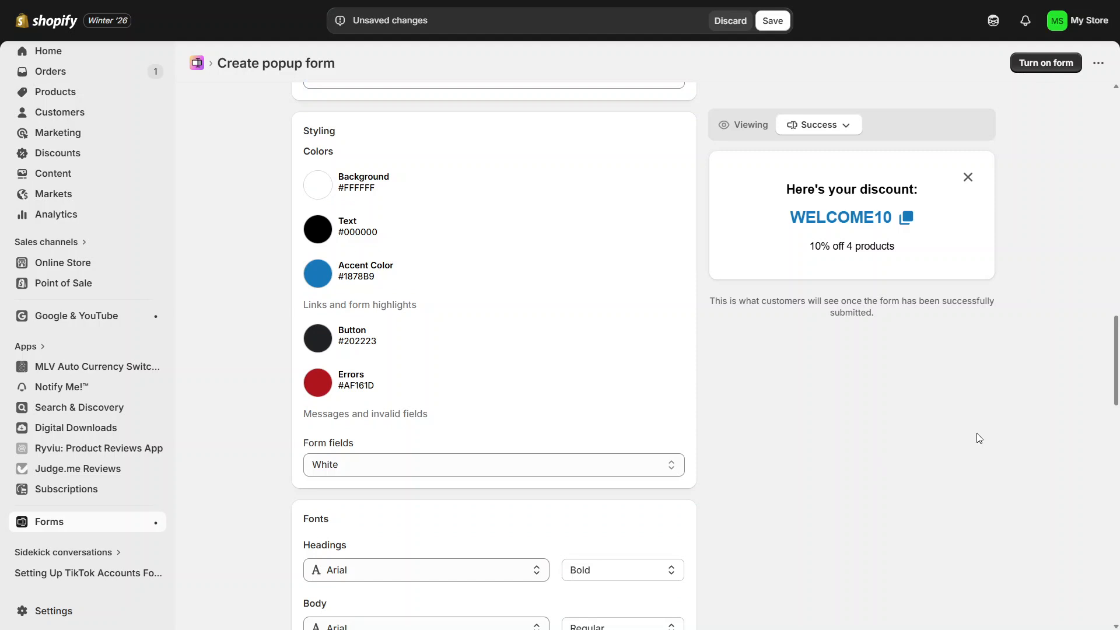
# Step: Save the popup form and turn it on
pyautogui.moveTo(1117, 346); pyautogui.dragTo(1107, 90)
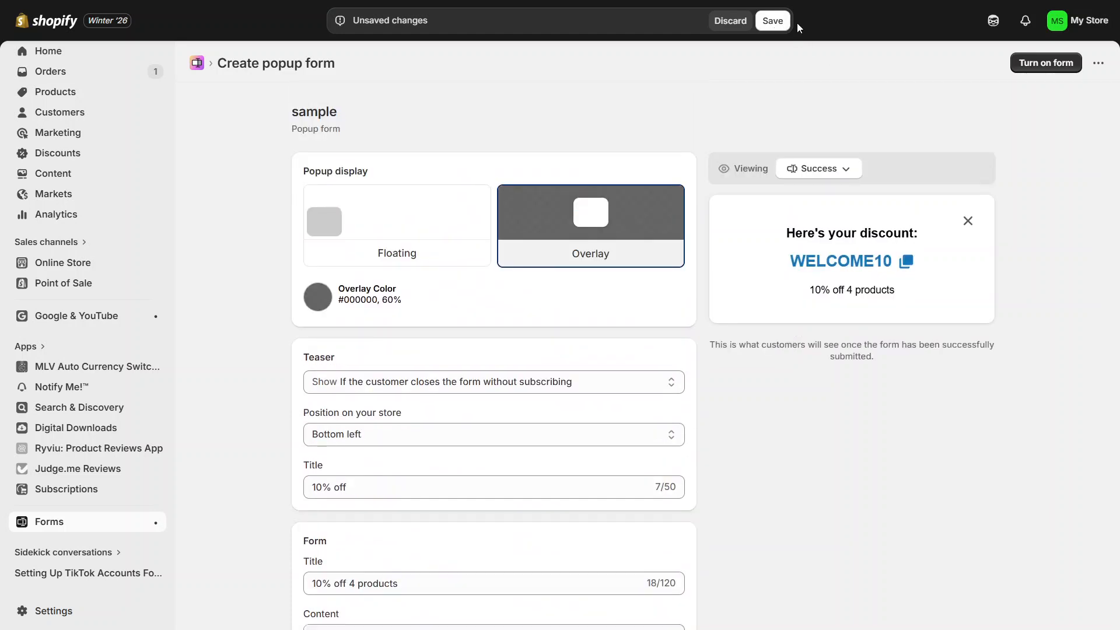
pyautogui.click(777, 28)
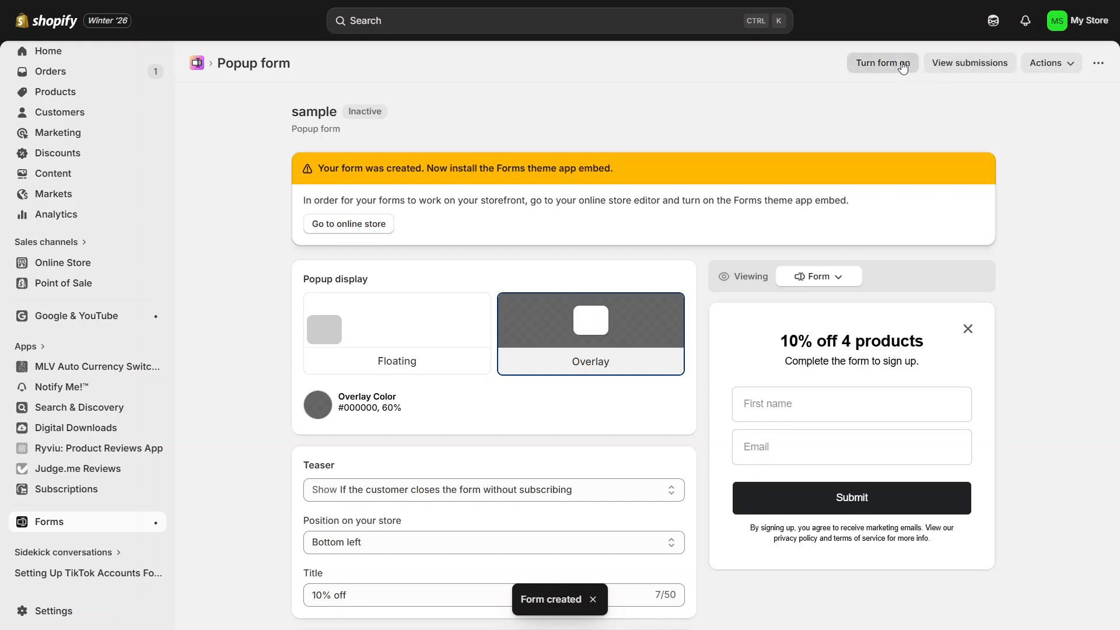
pyautogui.click(902, 64)
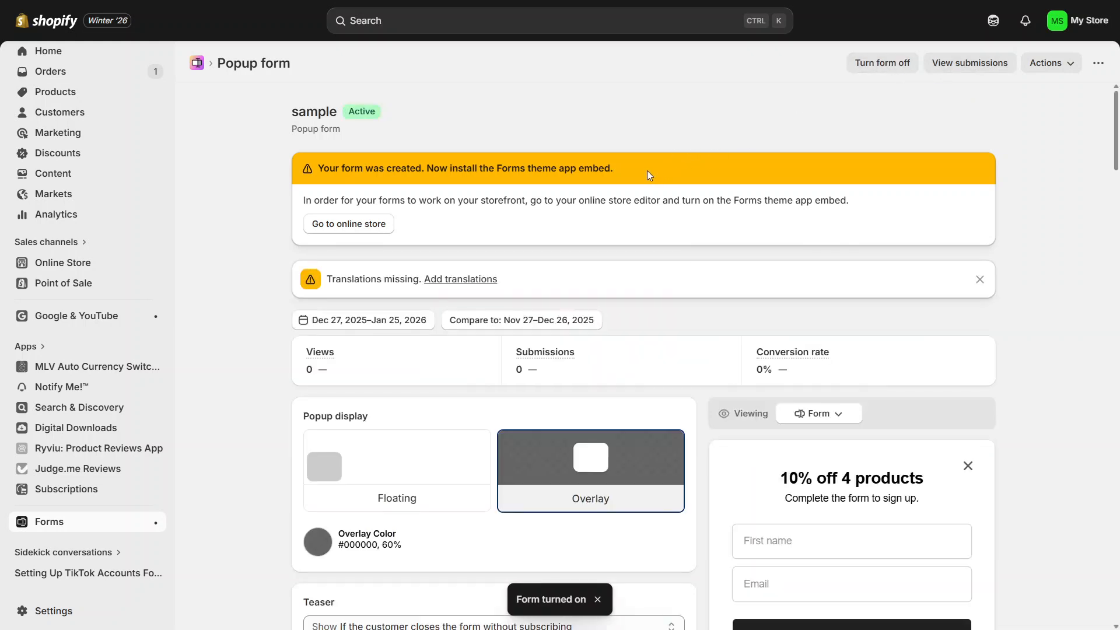
# Step: Go to the online store editor from the app embed notice and save the theme with the Forms embed enabled
pyautogui.moveTo(646, 171); pyautogui.dragTo(319, 169)
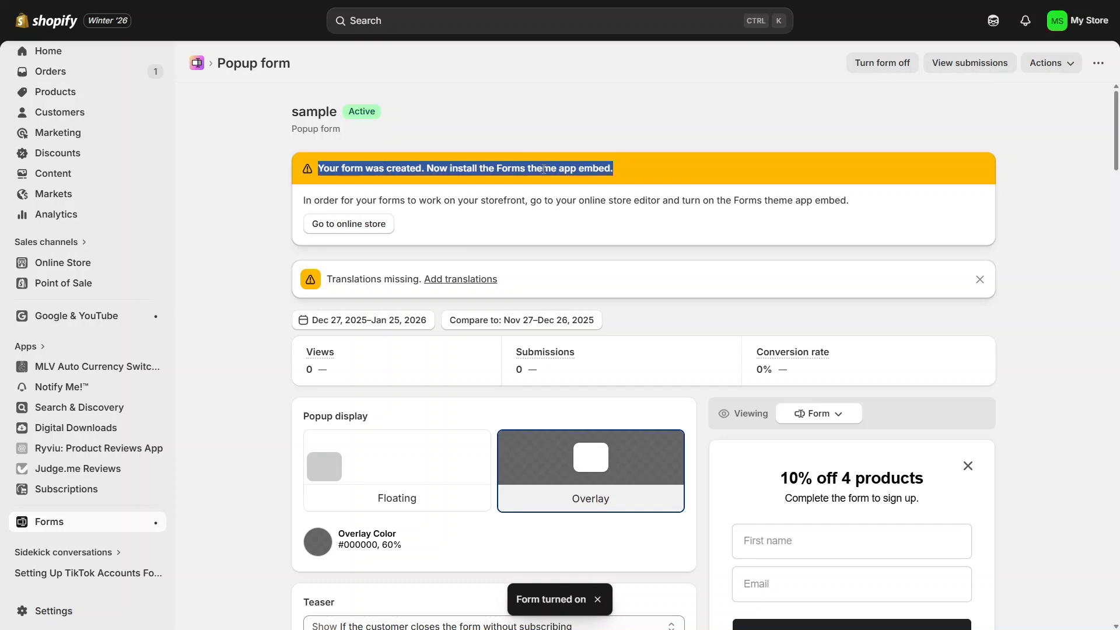
pyautogui.click(360, 227)
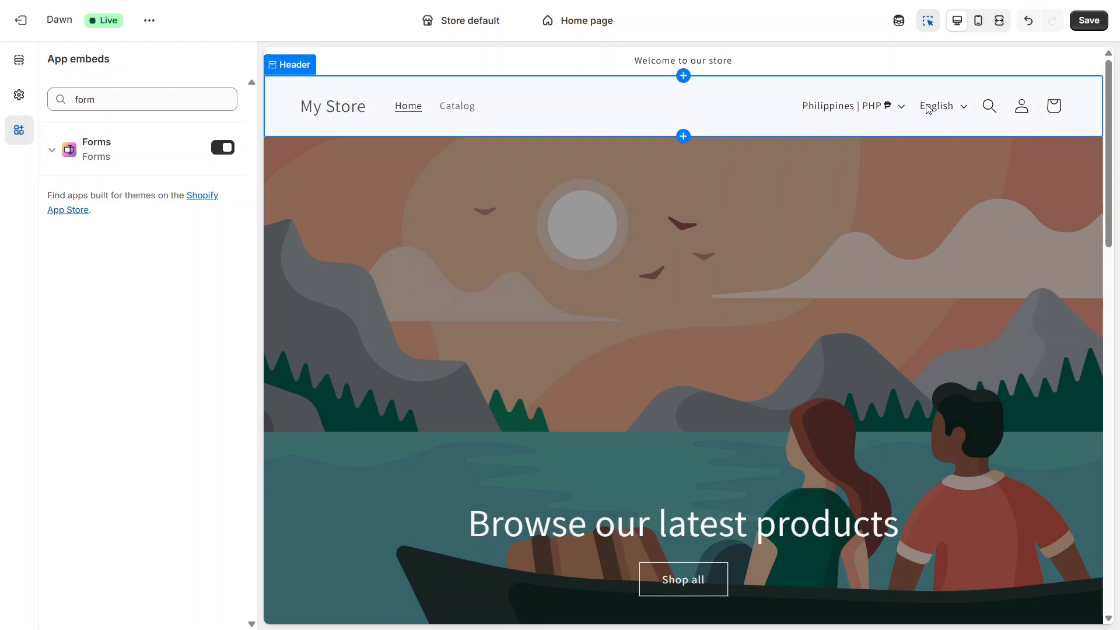
pyautogui.click(1088, 21)
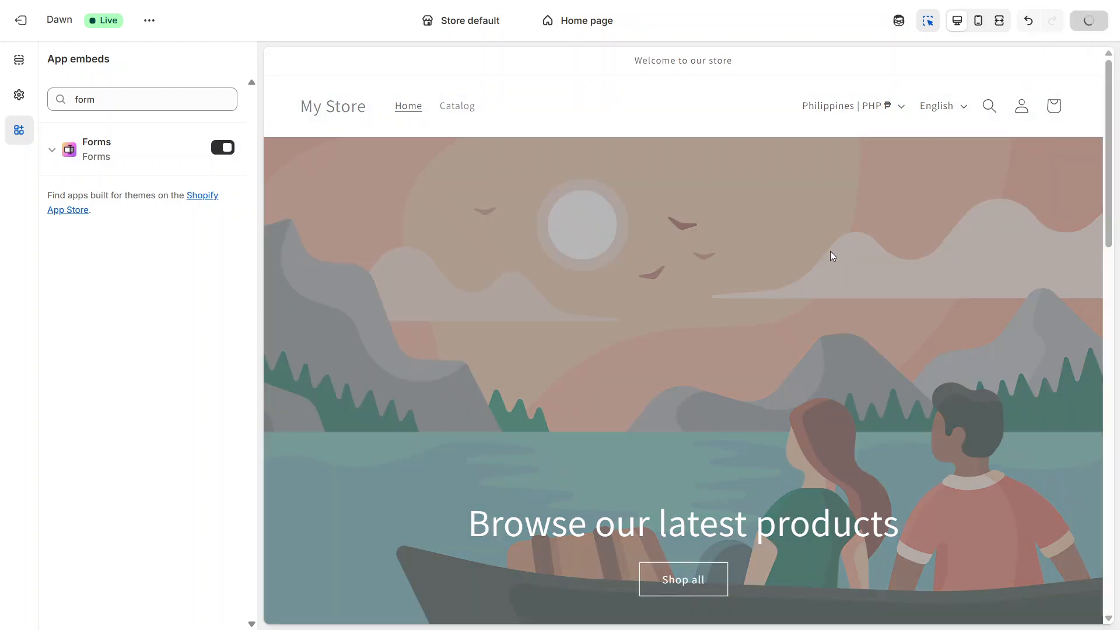